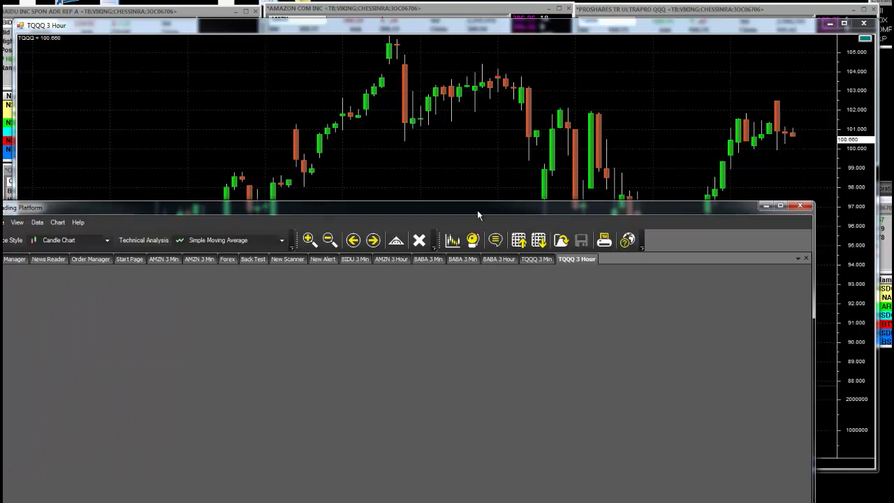
# Step: Bring the main platform window in front of the chart and move it up
pyautogui.click(488, 201)
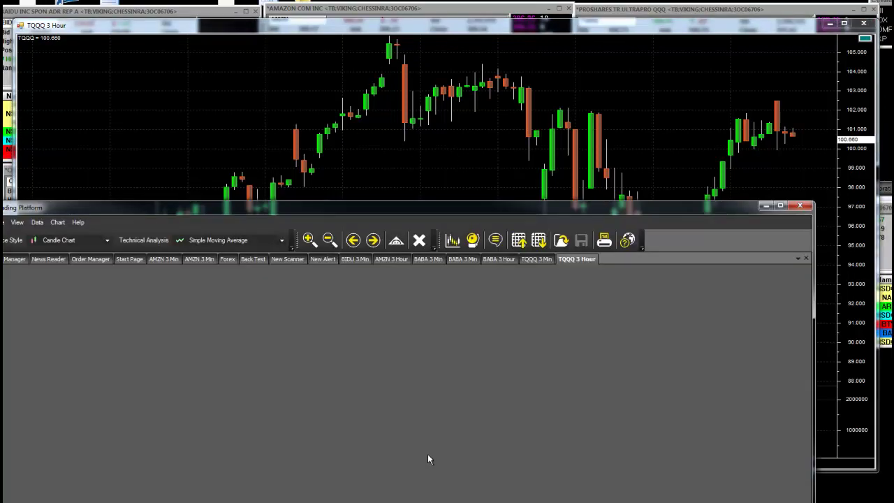
pyautogui.click(433, 492)
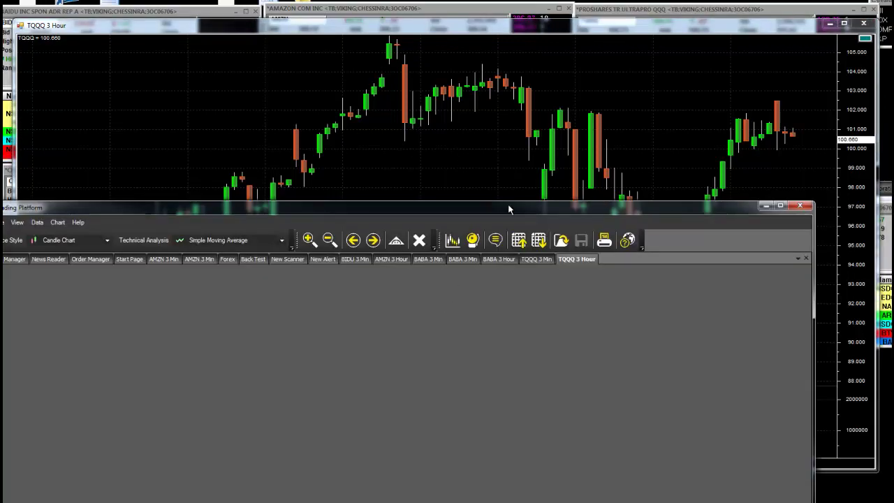
pyautogui.moveTo(508, 208); pyautogui.dragTo(567, 87)
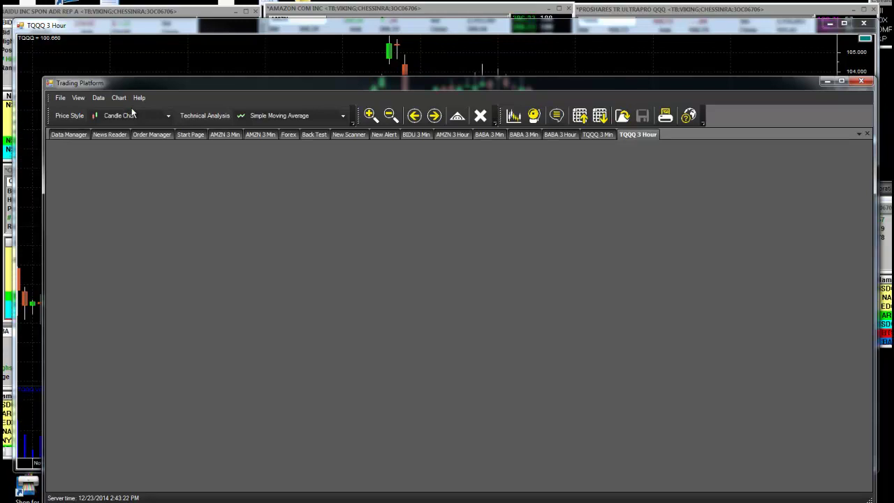
# Step: View the Order Manager tab, then open a new Back Test from the Data menu
pyautogui.click(159, 133)
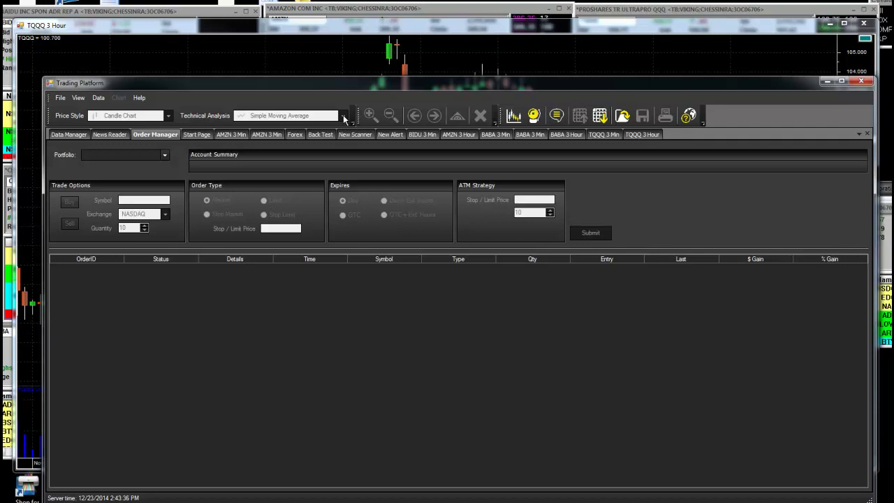
pyautogui.click(98, 98)
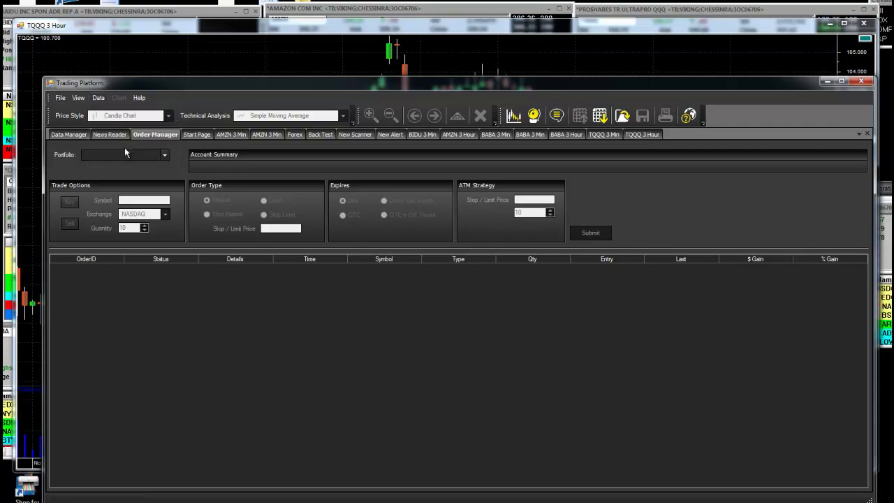
pyautogui.click(124, 148)
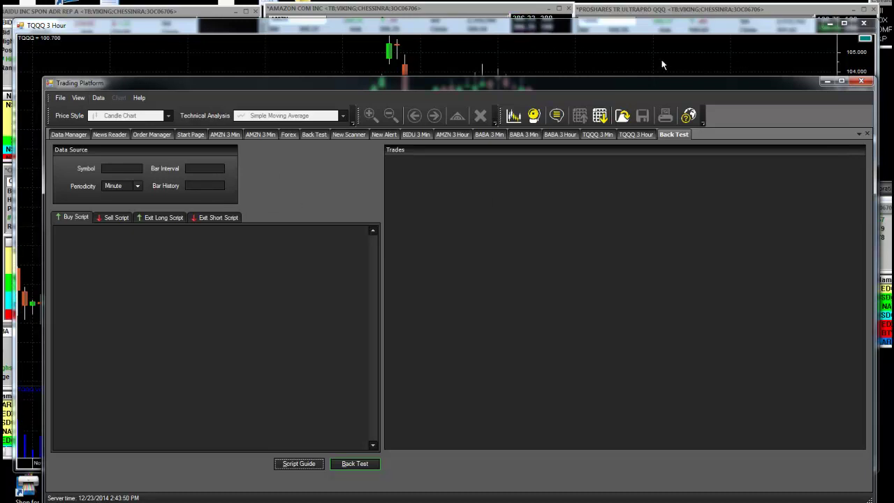
# Step: Open a second Back Test tab, then bring the TQQQ 3-hour chart back in front
pyautogui.click(101, 99)
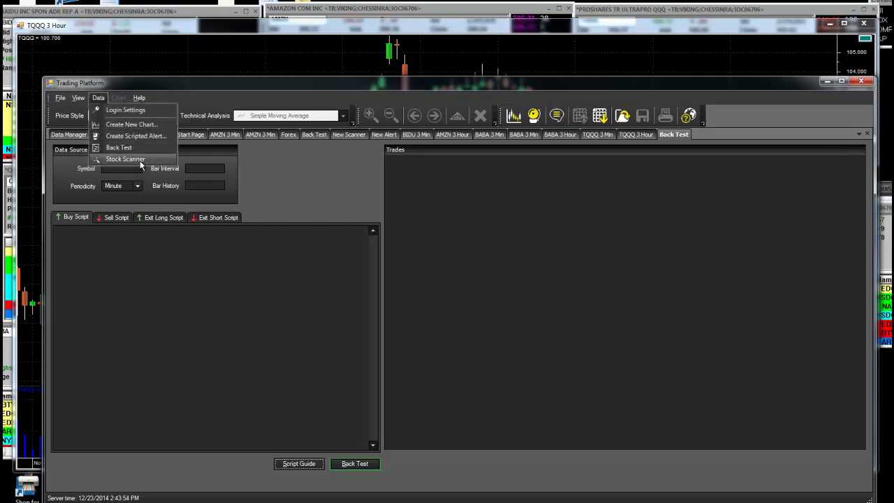
pyautogui.click(119, 147)
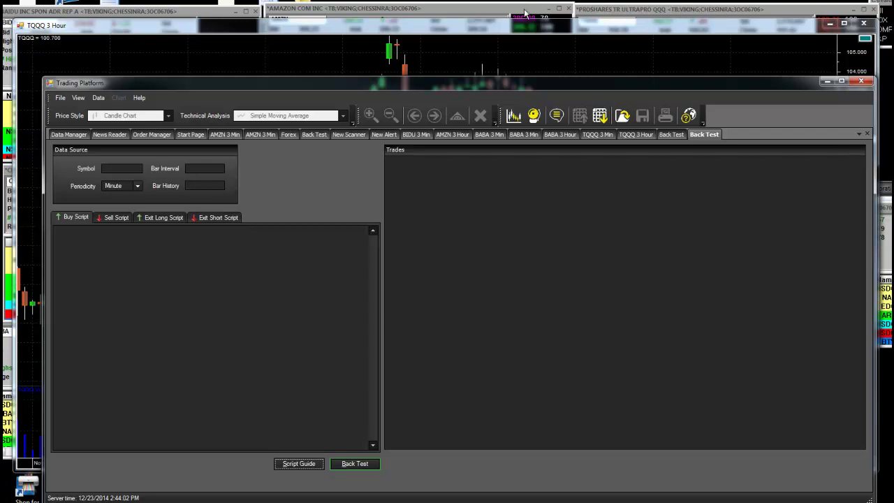
pyautogui.click(664, 31)
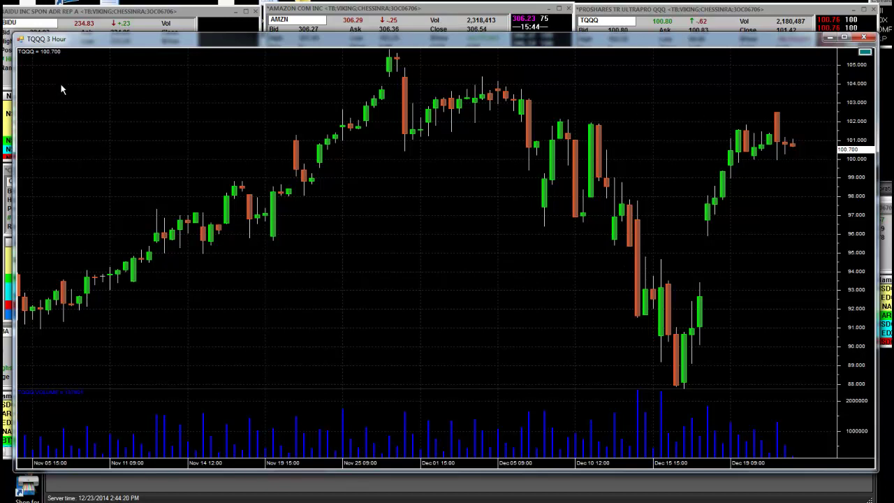
# Step: Bring the platform forward and open a New Scanner tab via Data > Stock Scanner
pyautogui.click(274, 481)
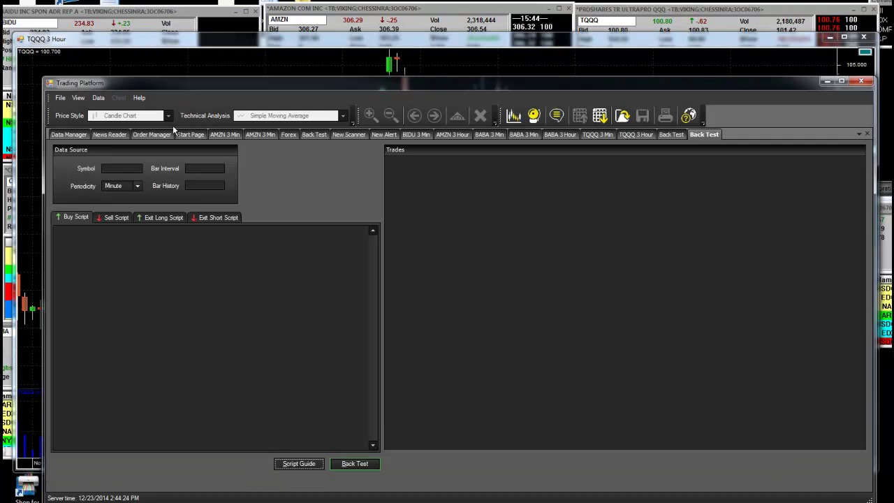
pyautogui.click(98, 99)
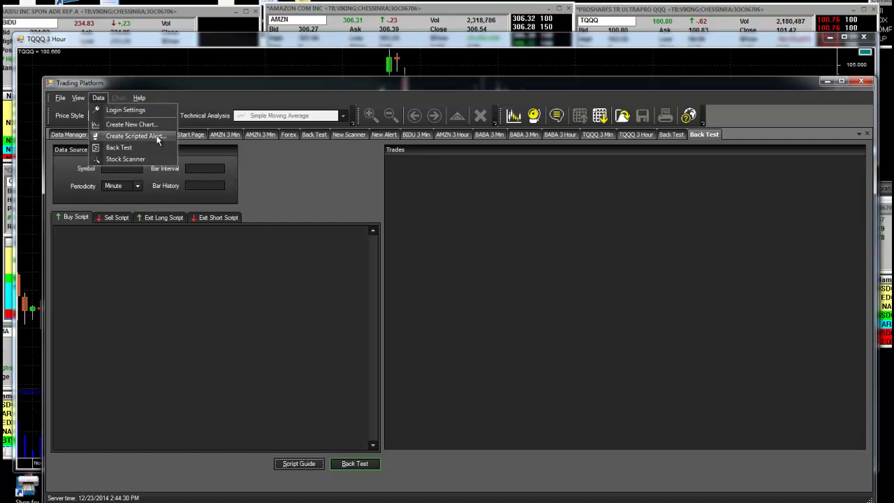
pyautogui.click(117, 161)
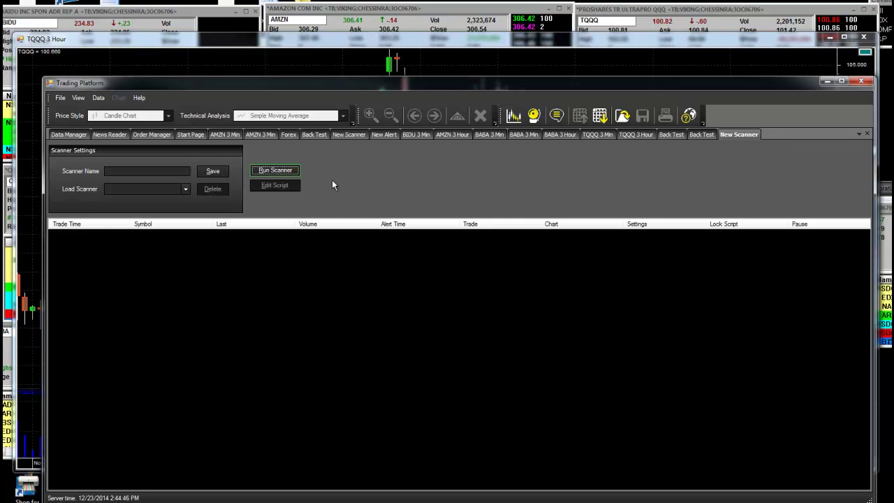
pyautogui.click(97, 99)
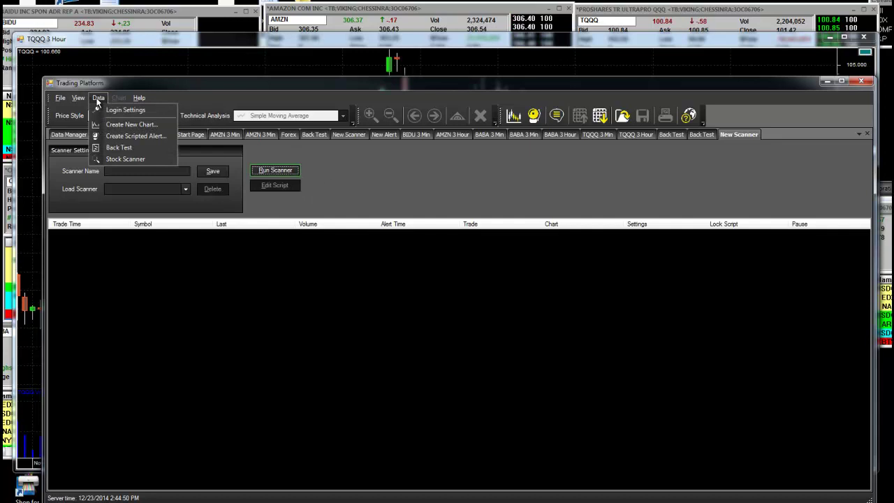
# Step: Open another new Back Test tab and glance at the Help and File menus
pyautogui.click(120, 148)
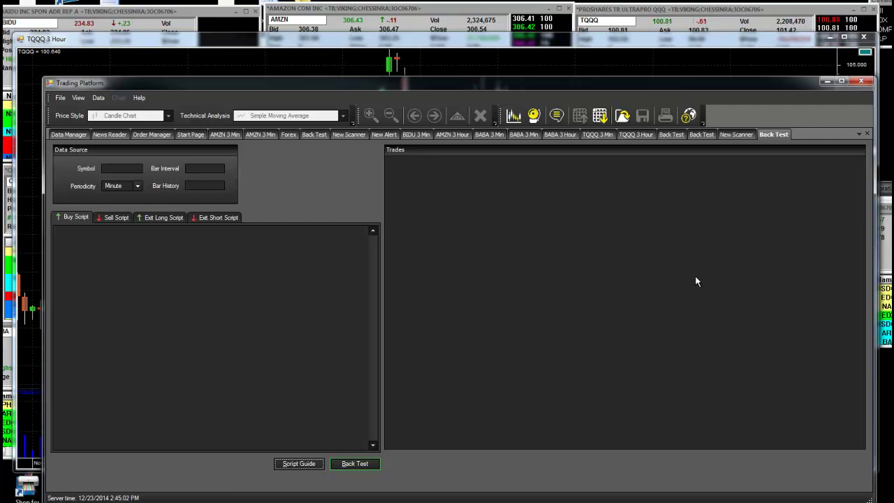
pyautogui.click(138, 97)
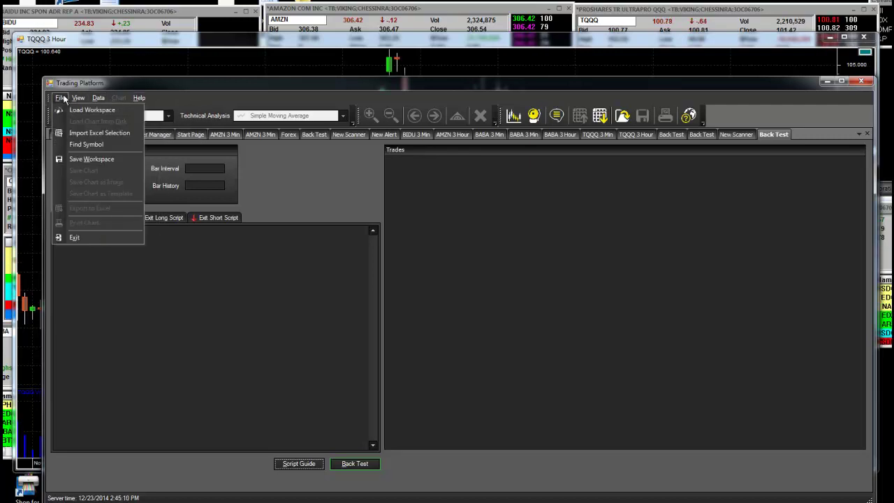
pyautogui.moveTo(61, 98)
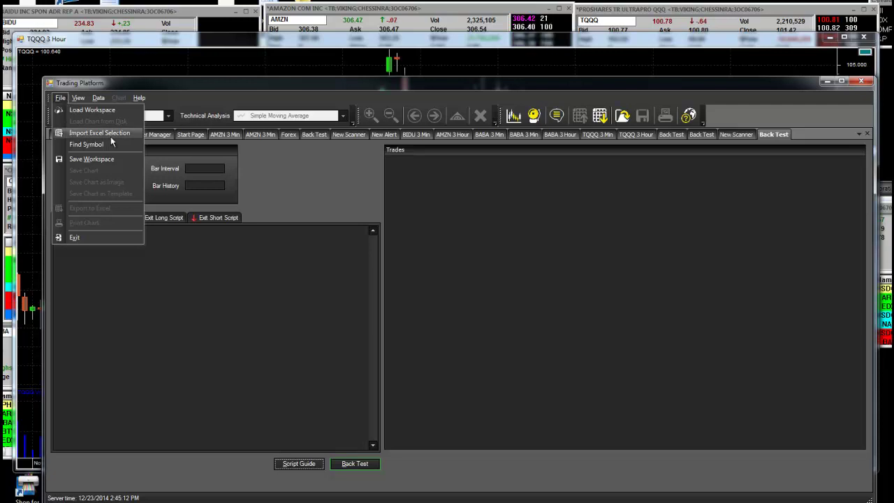
pyautogui.click(133, 84)
# Step: Browse the Data and View menus without selecting anything
pyautogui.click(98, 99)
pyautogui.click(97, 99)
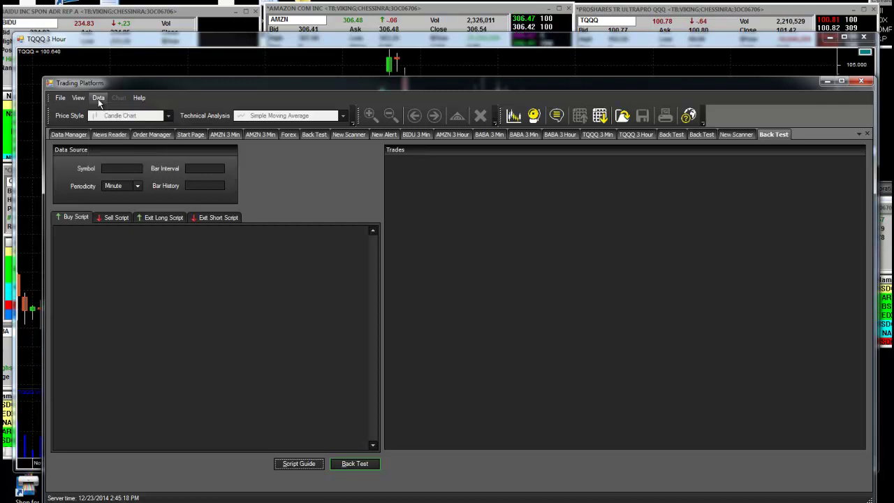
pyautogui.click(81, 98)
pyautogui.click(80, 98)
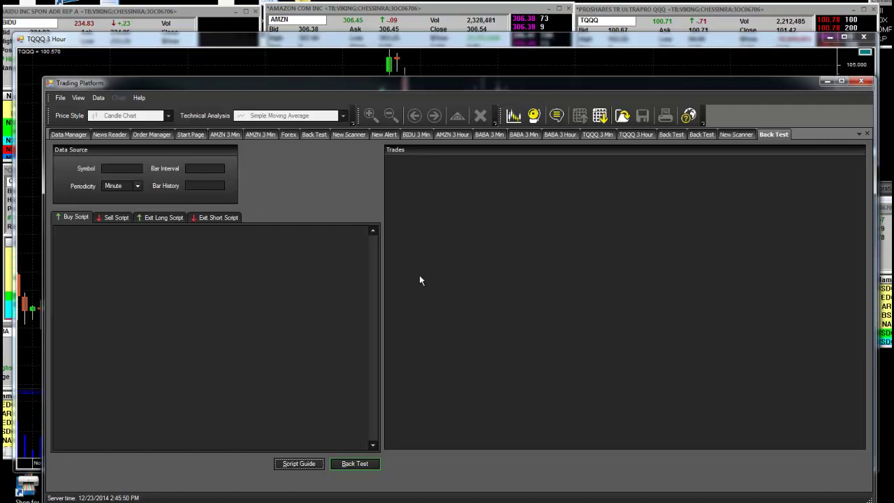
# Step: Bring the TQQQ 3 Hour candlestick chart window in front of the Back Test tab
pyautogui.click(478, 50)
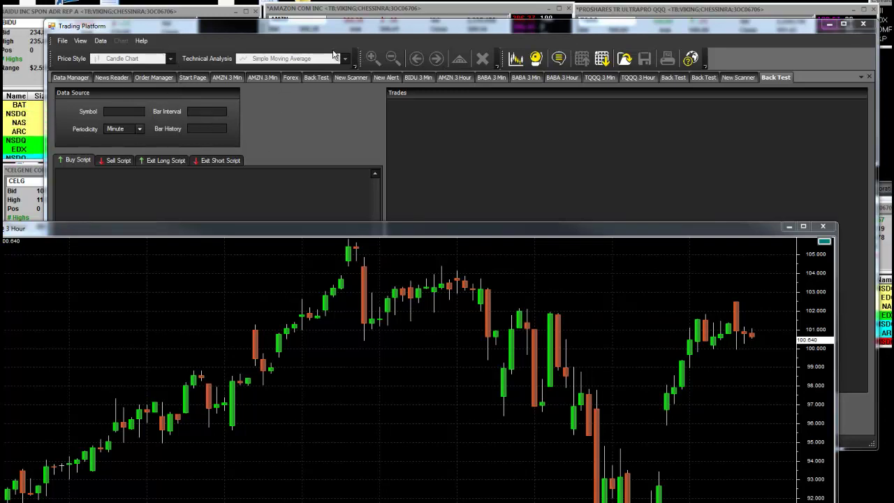
# Step: Create a new scripted alert from the Data menu and reposition the platform window
pyautogui.click(99, 42)
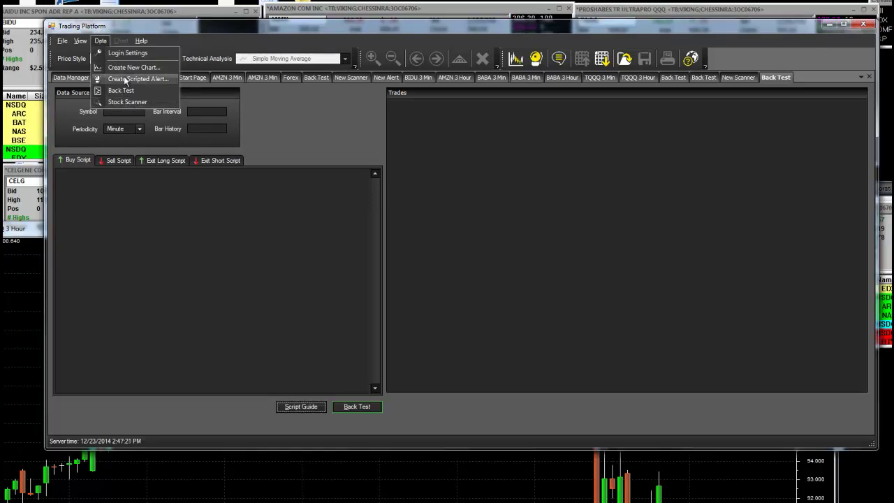
pyautogui.click(126, 79)
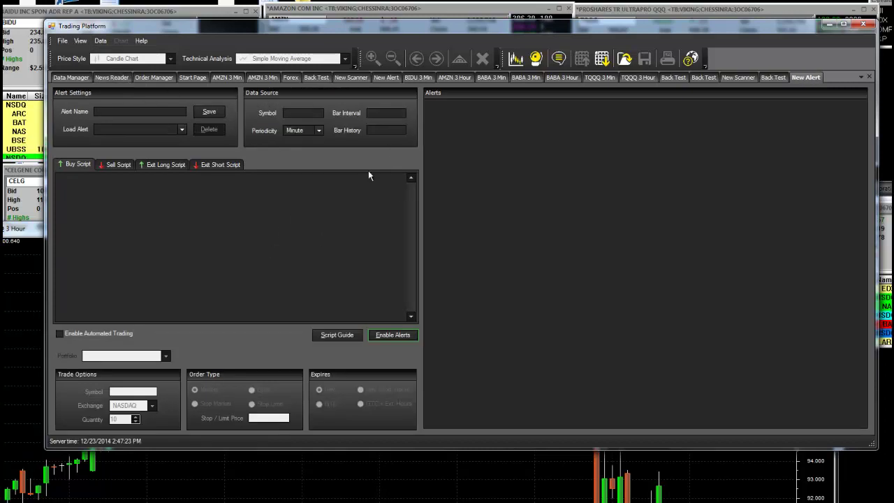
pyautogui.moveTo(614, 26); pyautogui.dragTo(621, 21)
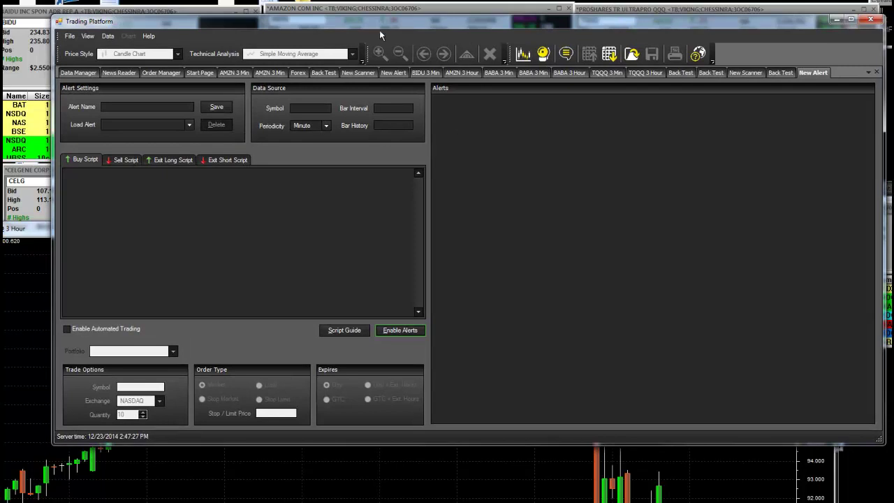
pyautogui.moveTo(383, 25); pyautogui.dragTo(377, 40)
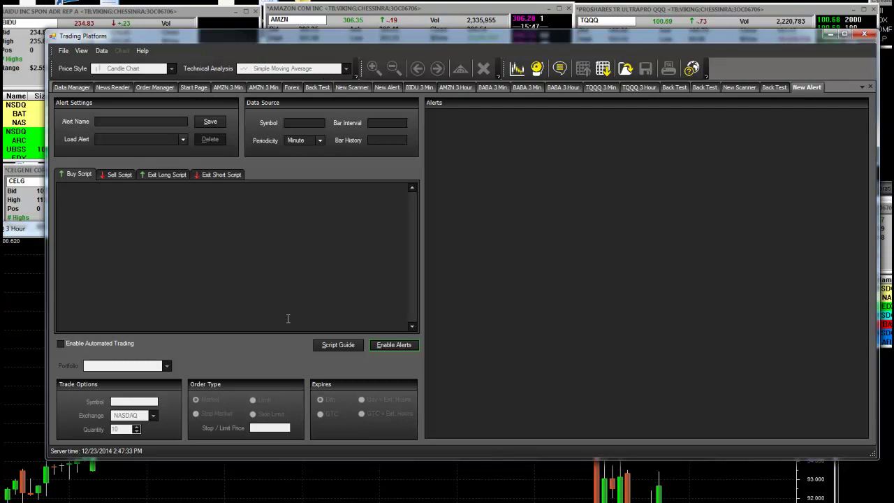
# Step: Enable automated trading and set the alert to a NASDAQ market order
pyautogui.click(61, 342)
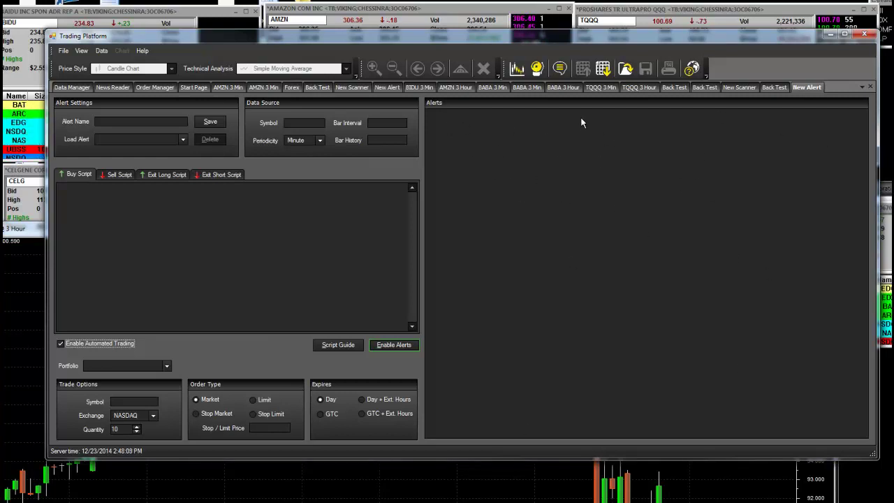
pyautogui.click(154, 418)
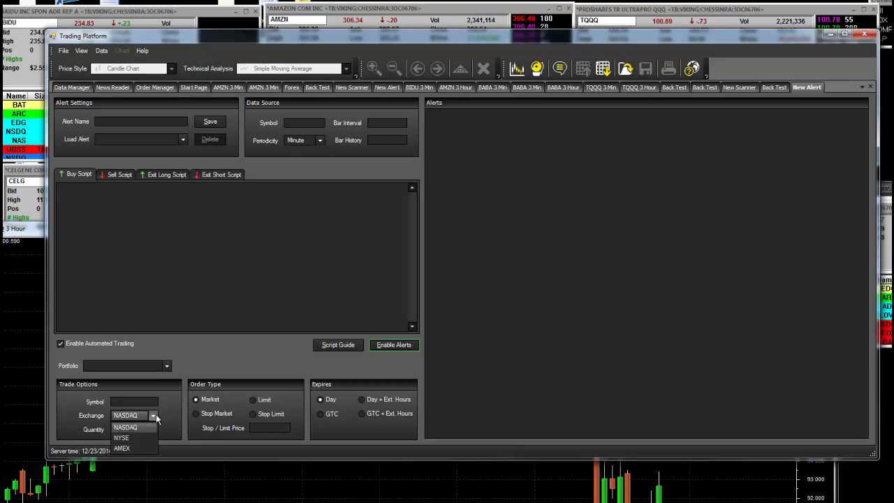
pyautogui.click(154, 417)
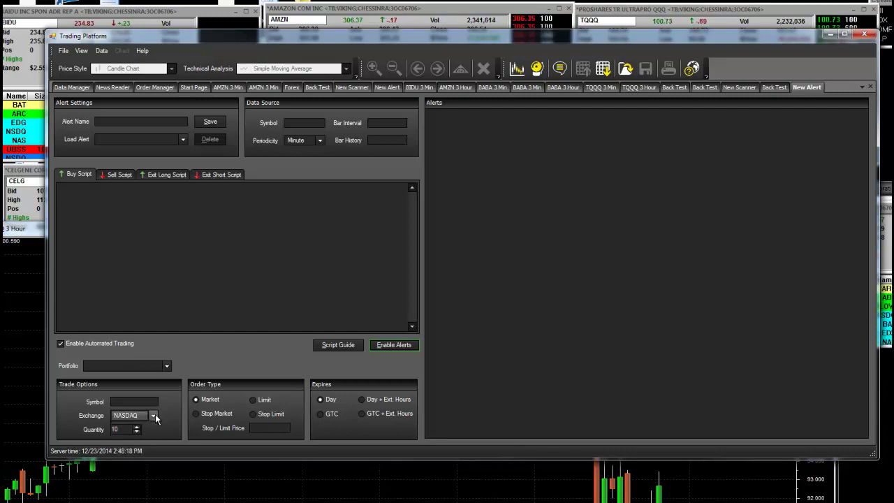
pyautogui.click(195, 400)
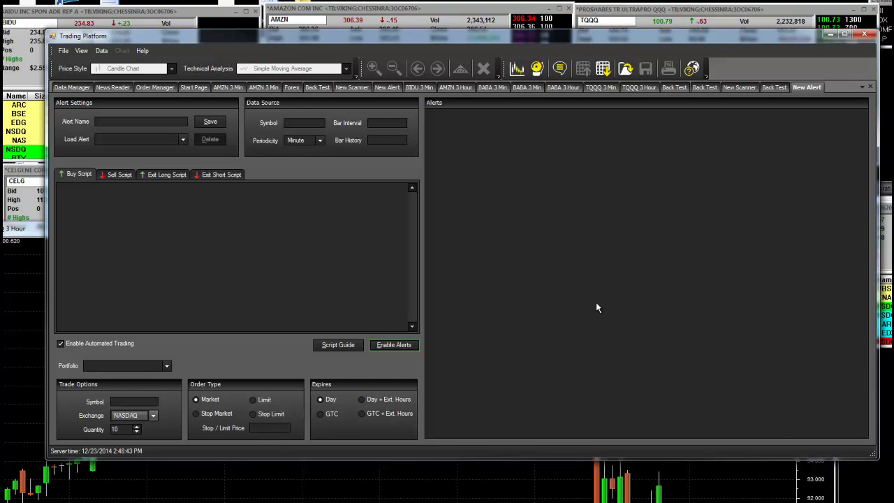
# Step: Bring the chart, then the platform window forward, browsing the File and Data menus without choosing
pyautogui.click(530, 482)
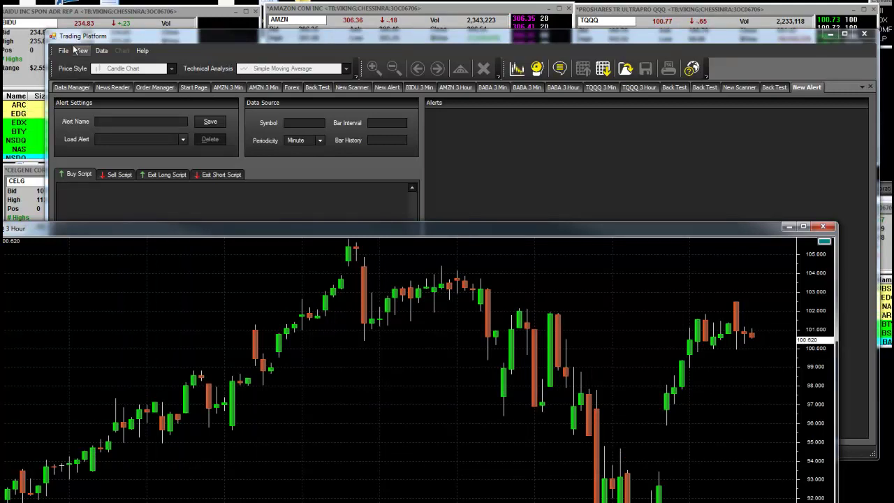
pyautogui.click(63, 52)
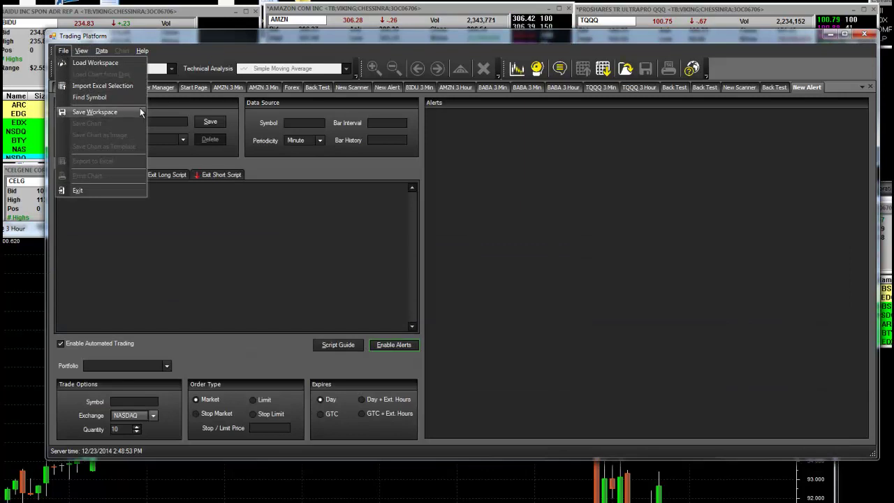
pyautogui.click(177, 74)
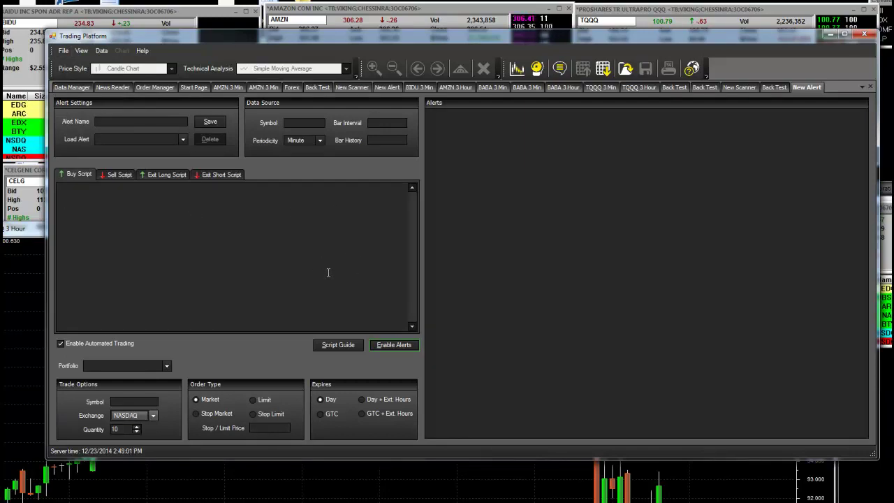
pyautogui.click(63, 51)
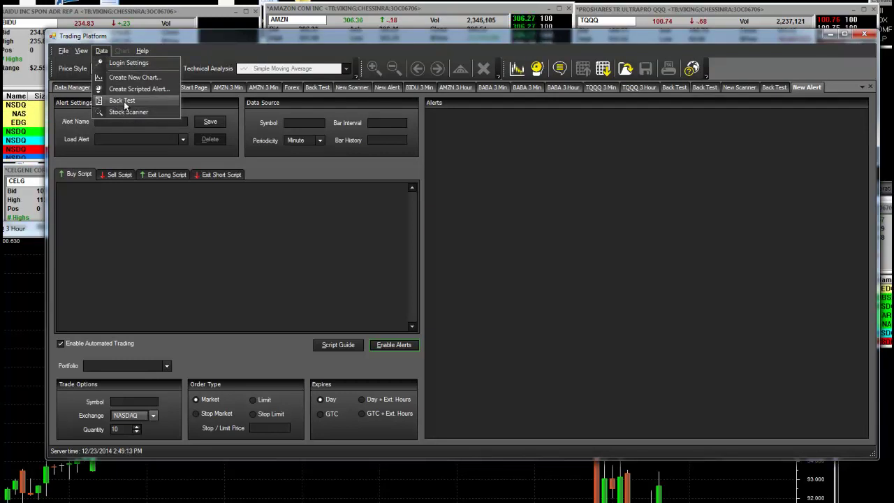
pyautogui.click(160, 229)
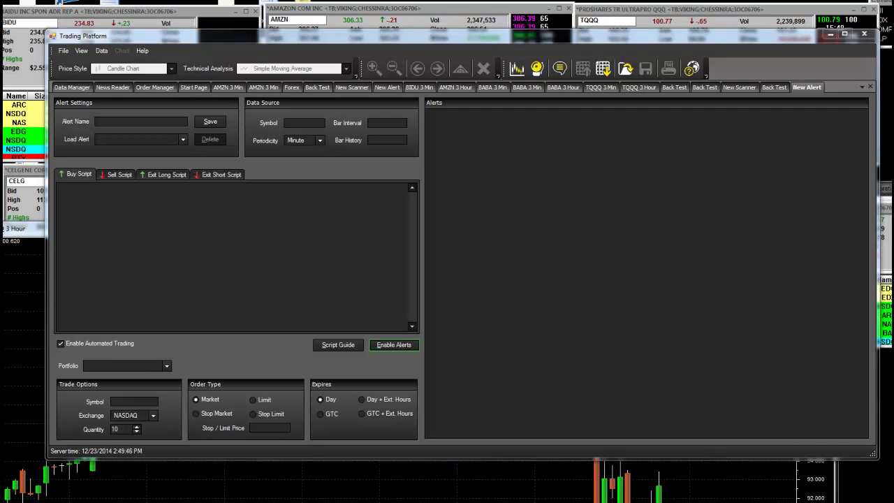
# Step: Type 'bidu' into the Alert Name field
pyautogui.click(110, 123)
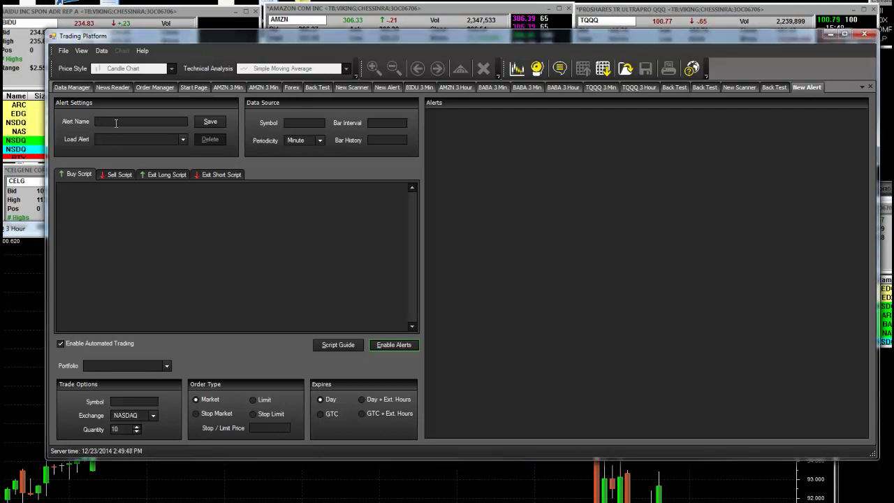
pyautogui.write('bid')
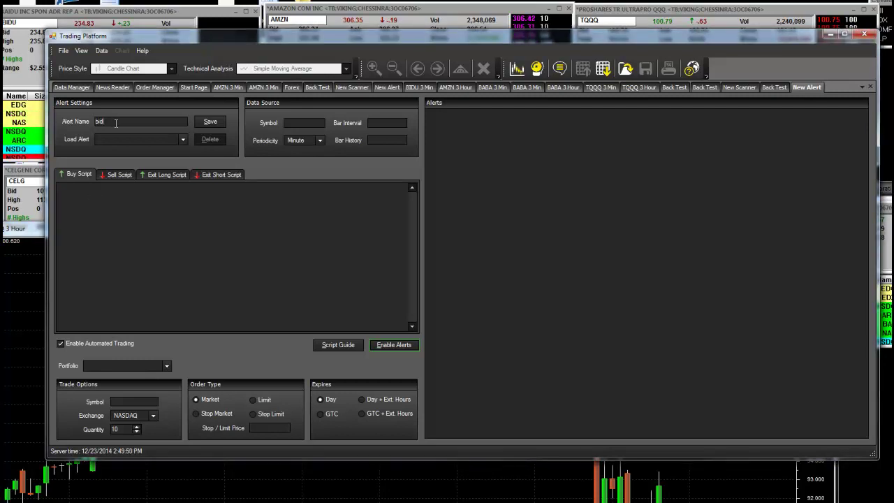
pyautogui.write('u')
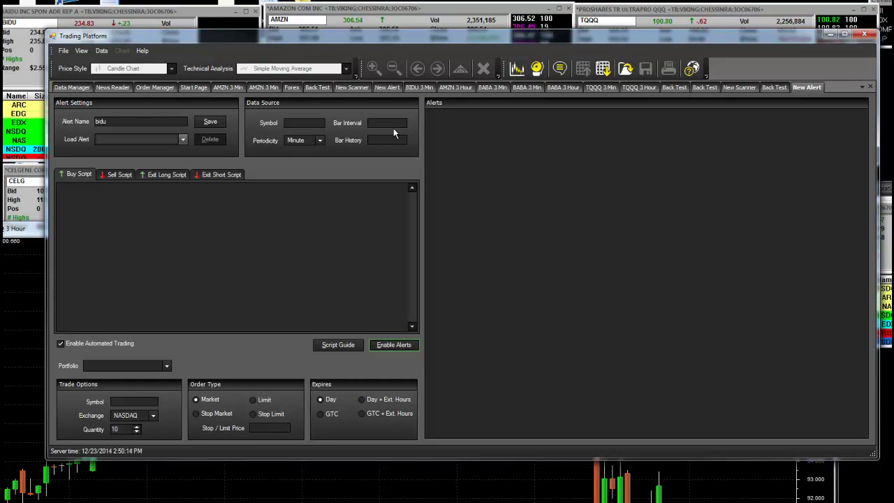
# Step: Nudge the window up and left, then view the New Scanner and Back Test pages
pyautogui.moveTo(497, 40); pyautogui.dragTo(482, 36)
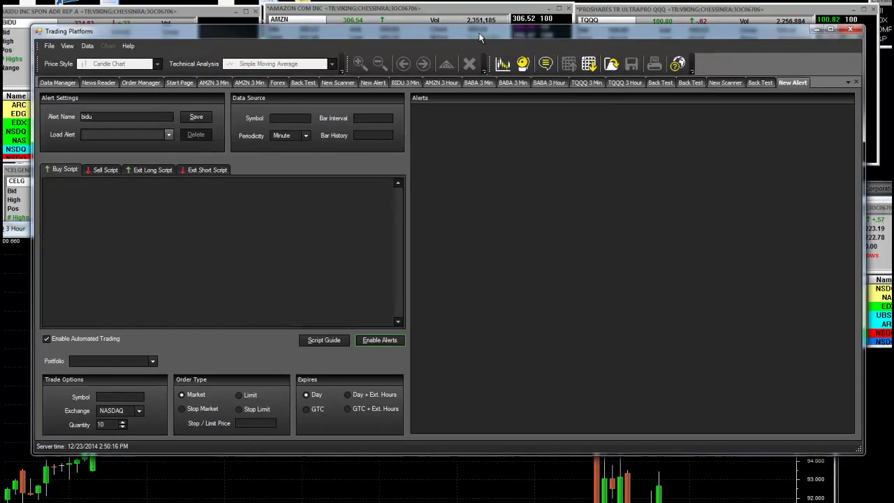
pyautogui.click(343, 82)
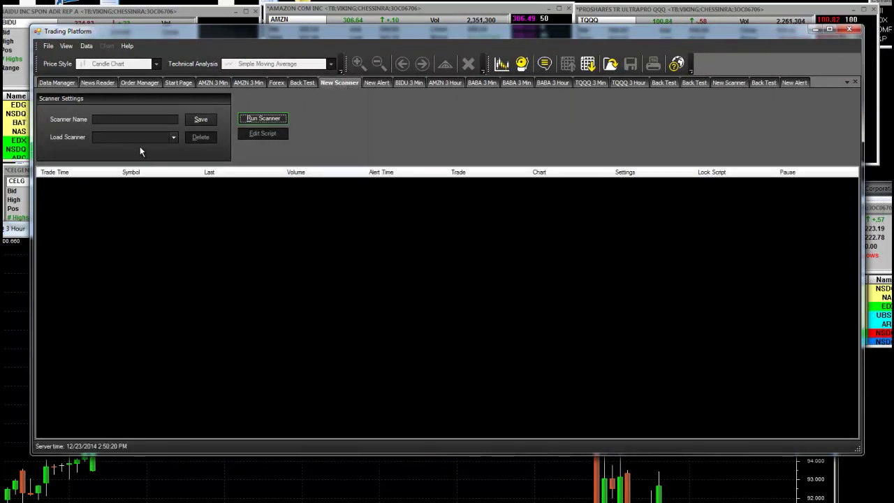
pyautogui.click(768, 83)
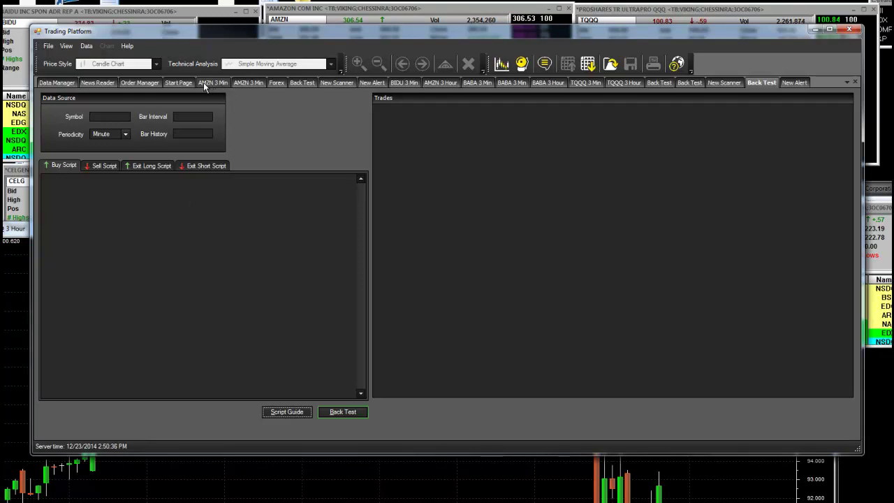
pyautogui.click(176, 83)
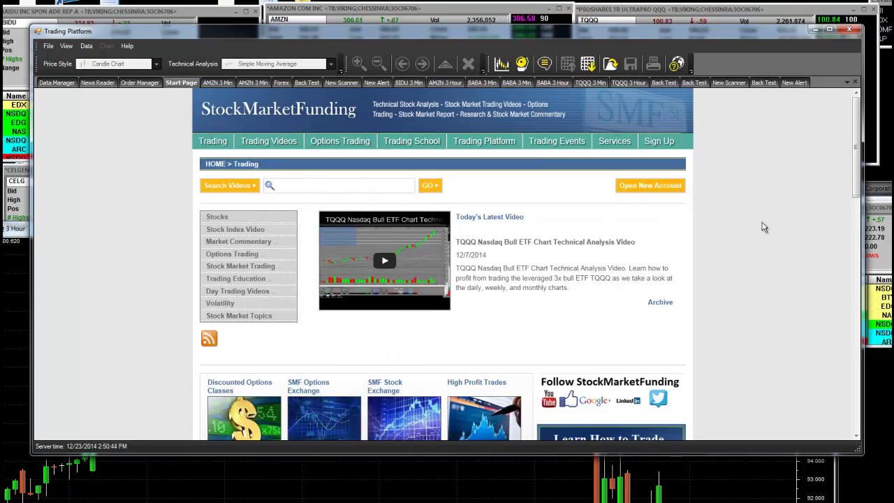
pyautogui.moveTo(853, 143)
pyautogui.mouseDown()
pyautogui.moveTo(854, 414)
pyautogui.moveTo(758, 222)
pyautogui.mouseUp()
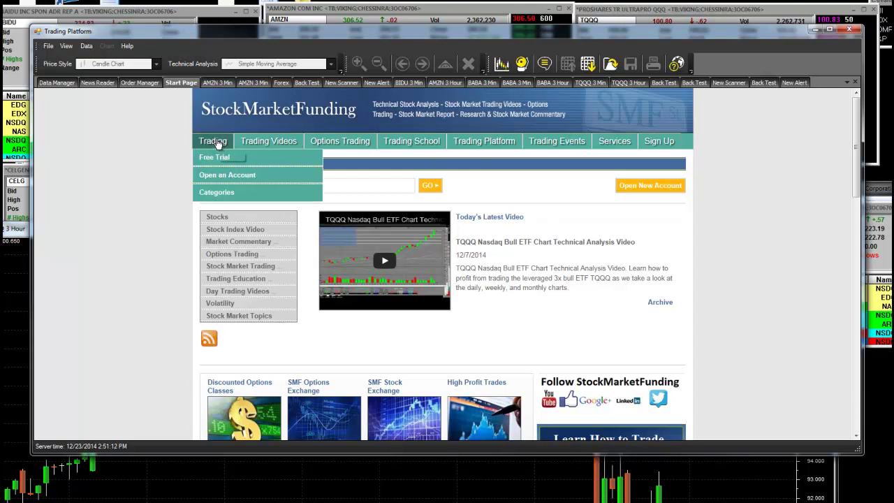
pyautogui.moveTo(213, 141)
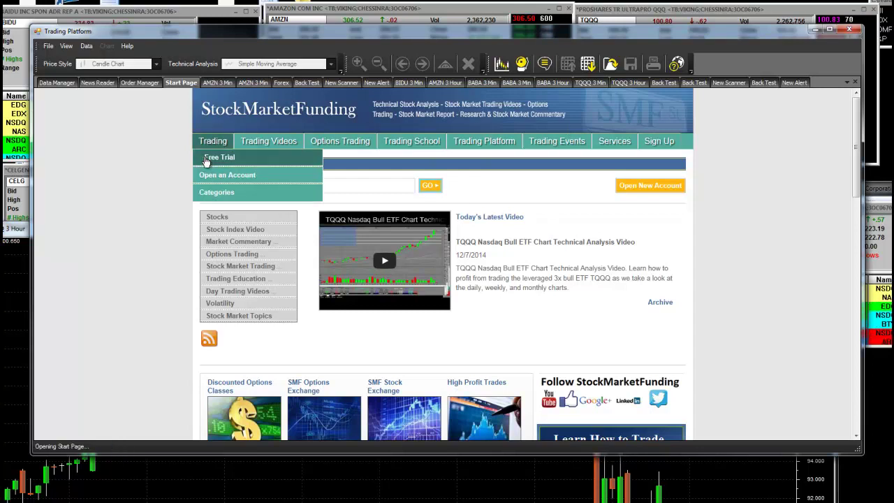
# Step: Open the StockMarketFunding Free Trial seminar page and scroll through it
pyautogui.click(206, 161)
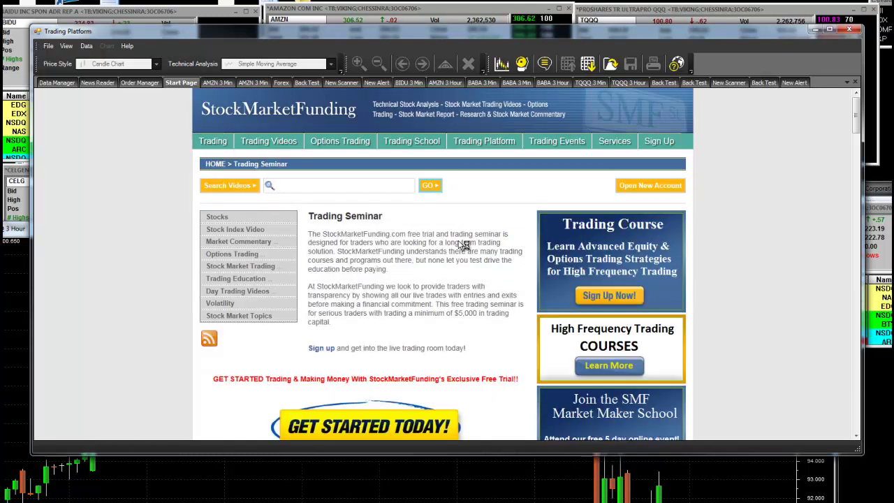
pyautogui.scroll(-3, 459, 245)
pyautogui.scroll(-3, 459, 244)
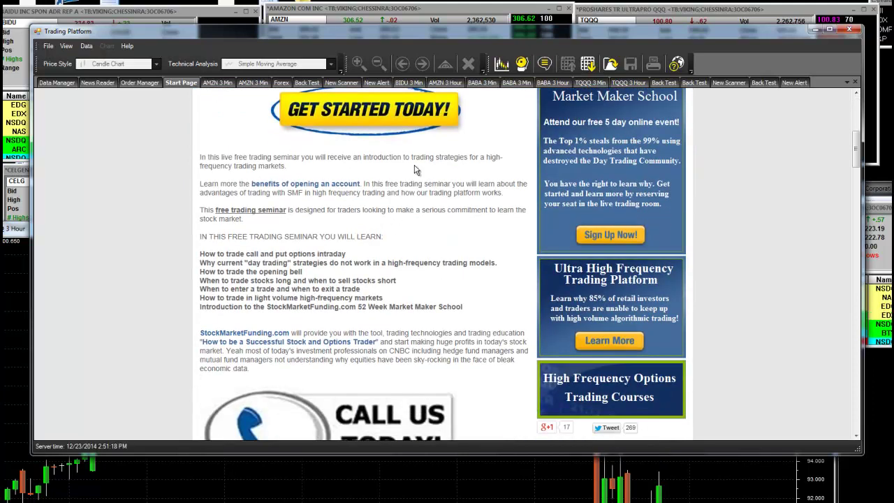
pyautogui.scroll(4, 401, 272)
pyautogui.scroll(2, 401, 272)
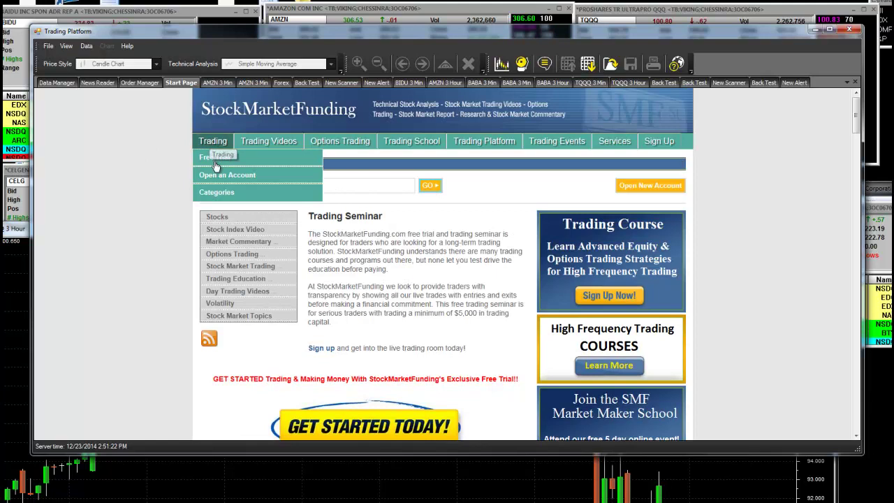
pyautogui.moveTo(212, 141)
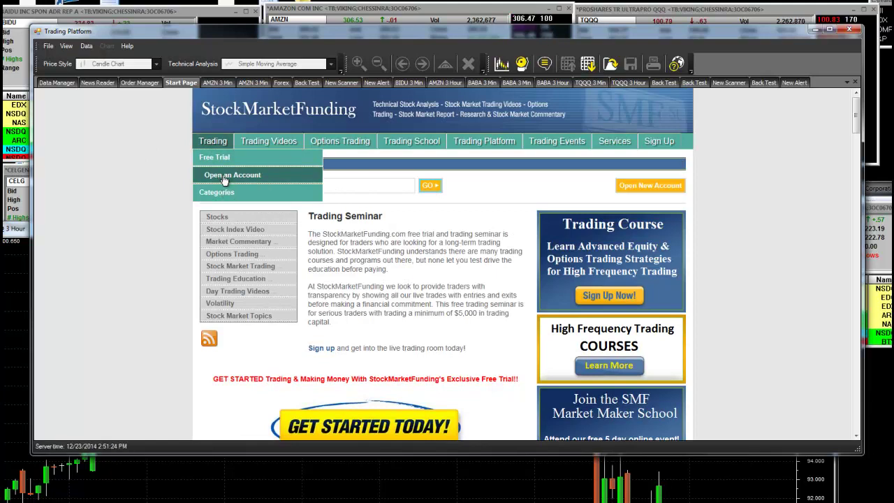
# Step: Open the Open an Account page and scroll through its content
pyautogui.click(225, 180)
pyautogui.scroll(-3, 441, 267)
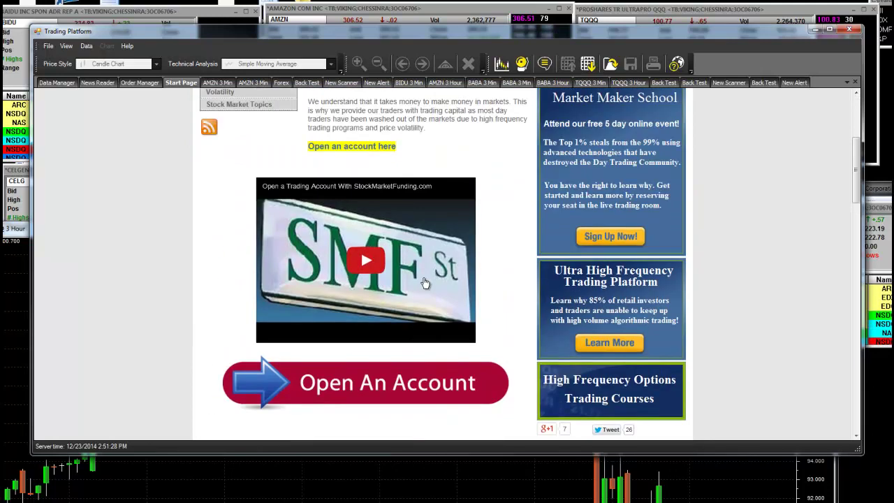
pyautogui.scroll(-2, 424, 282)
pyautogui.scroll(-2, 424, 285)
pyautogui.scroll(1, 421, 288)
pyautogui.scroll(3, 419, 290)
pyautogui.scroll(2, 419, 288)
pyautogui.scroll(-1, 418, 287)
pyautogui.scroll(-3, 412, 283)
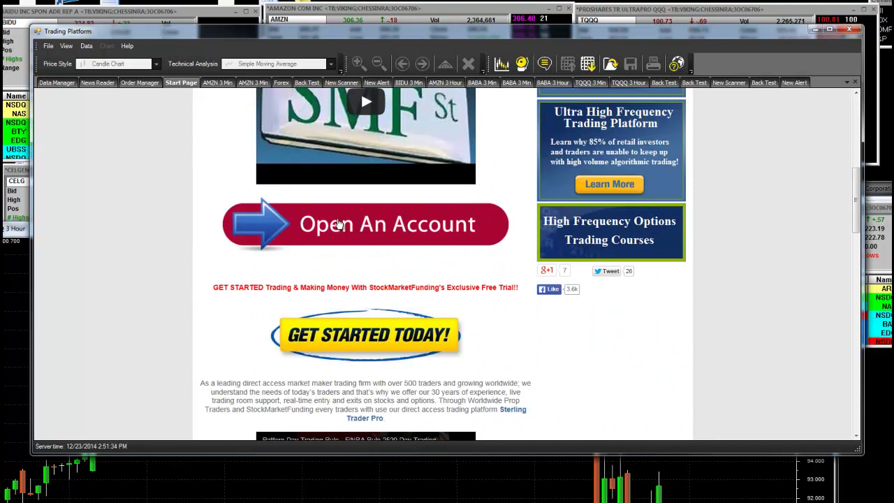
# Step: Name the new alert 'bidu' and turn on Enable Automated Trading
pyautogui.click(338, 224)
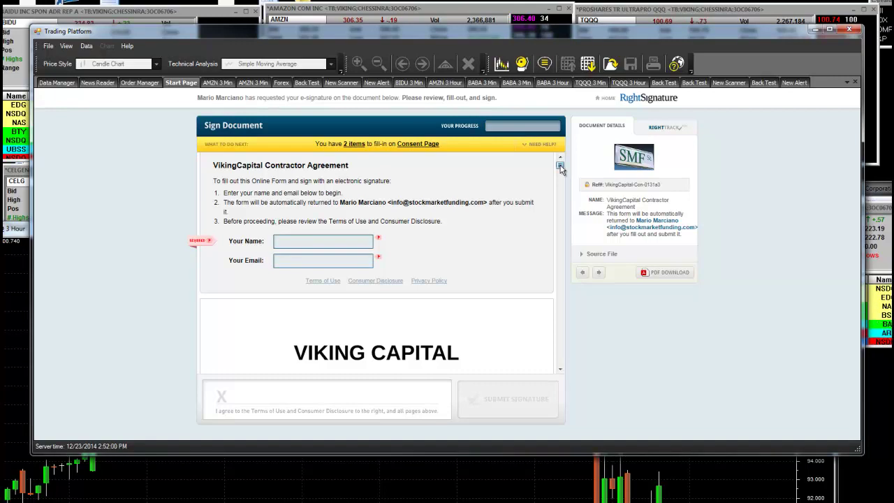
pyautogui.moveTo(560, 168); pyautogui.dragTo(560, 181)
pyautogui.scroll(-2, 416, 258)
pyautogui.scroll(-2, 416, 257)
pyautogui.scroll(-2, 416, 258)
pyautogui.scroll(-3, 416, 258)
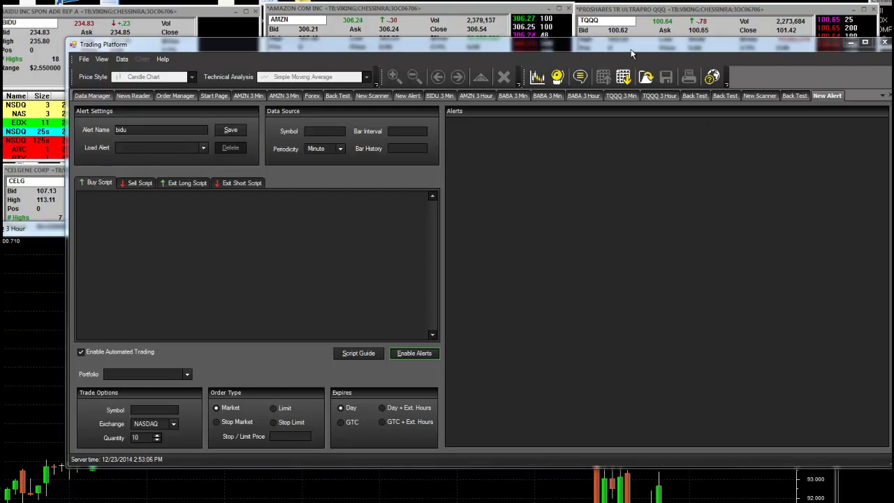
# Step: Bring the TQQQ 3 Hour candle chart in front and position it over the alert form
pyautogui.click(533, 476)
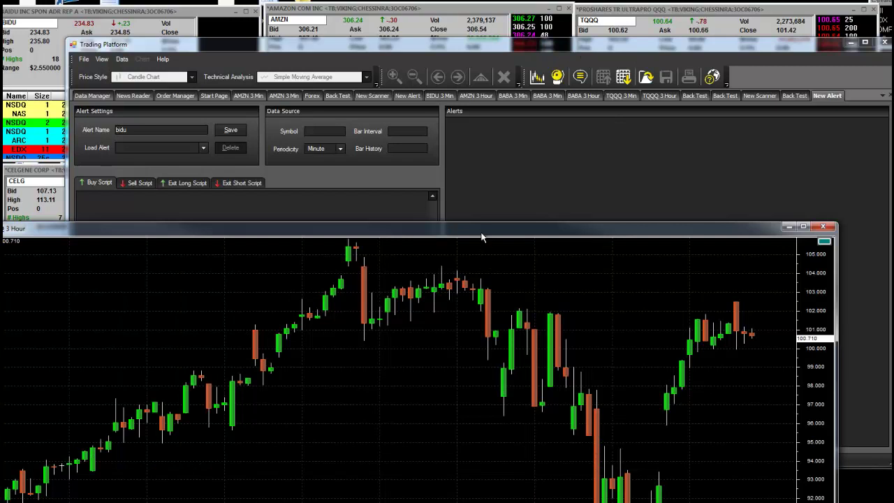
pyautogui.moveTo(481, 232); pyautogui.dragTo(527, 101)
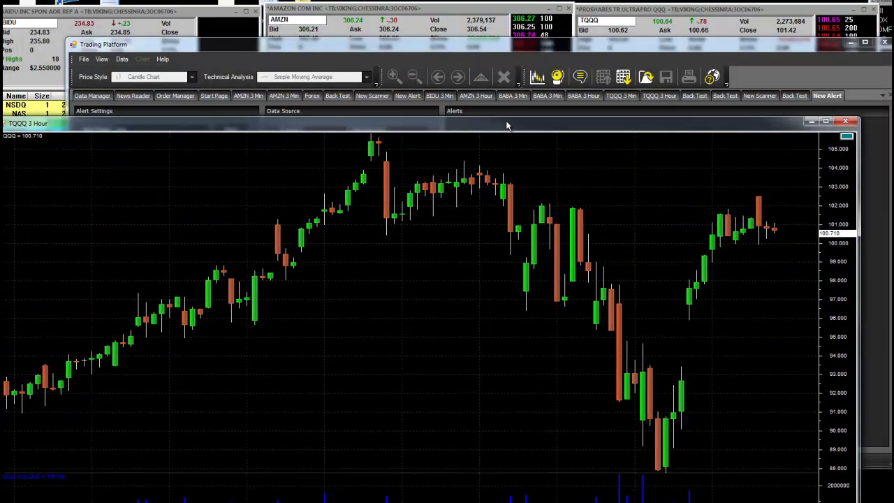
pyautogui.moveTo(507, 125); pyautogui.dragTo(509, 117)
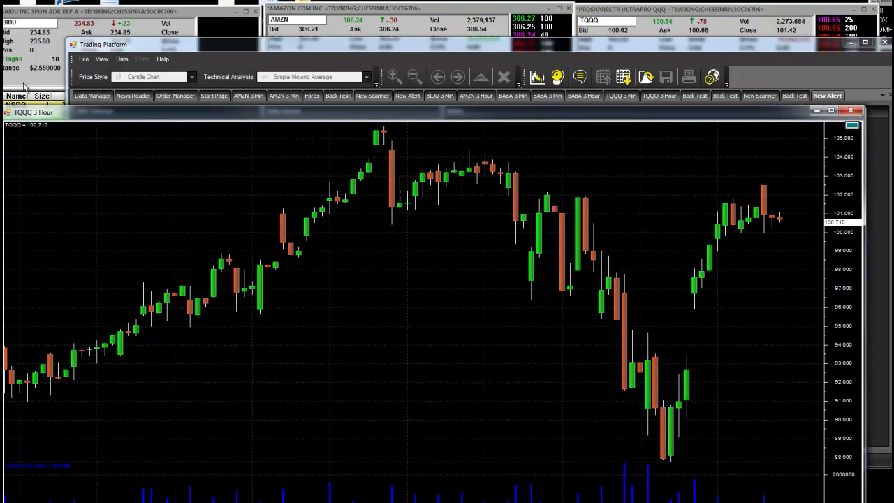
# Step: Start a blank scripted alert and create a TQQQ Minute 3 chart with 300 bars
pyautogui.click(121, 59)
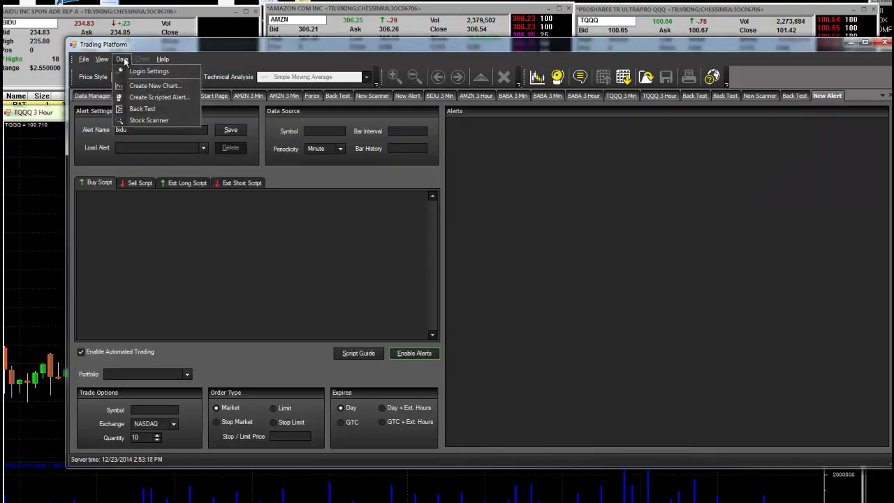
pyautogui.click(168, 98)
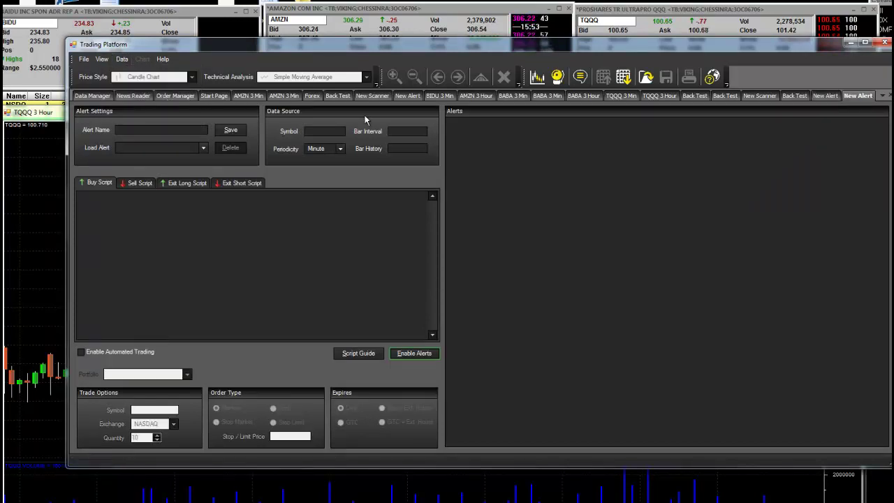
pyautogui.click(538, 79)
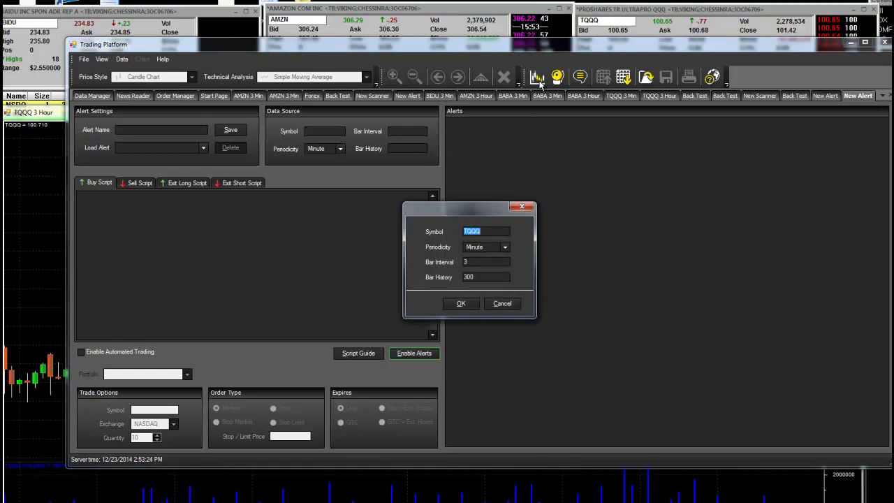
pyautogui.click(461, 304)
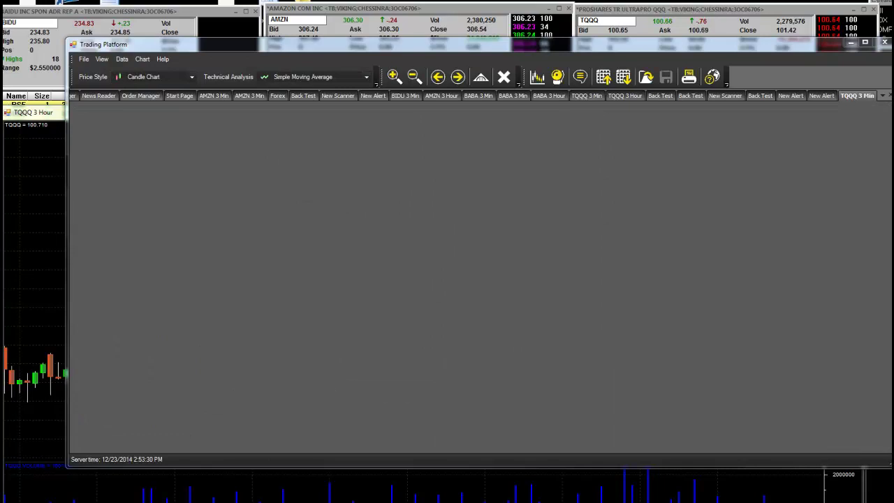
# Step: Raise the TQQQ 3 Hour chart to view its date axis, then close it with Ctrl+F4
pyautogui.click(43, 179)
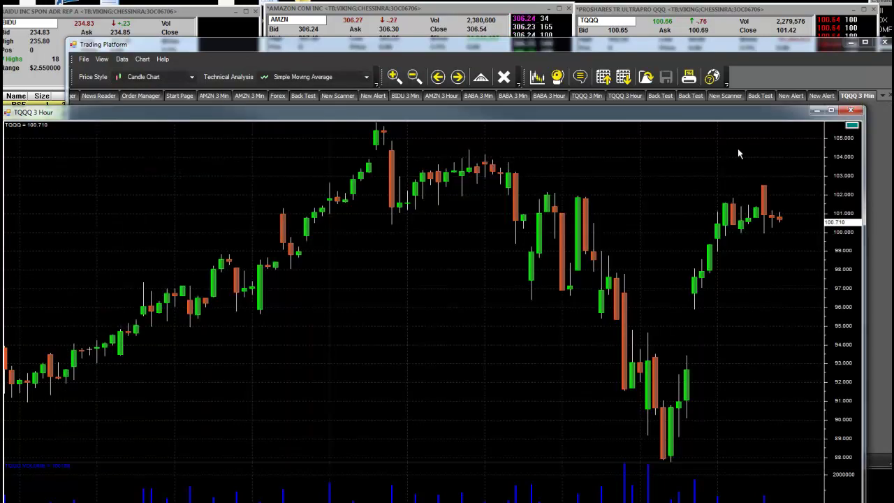
pyautogui.moveTo(687, 119); pyautogui.dragTo(689, 83)
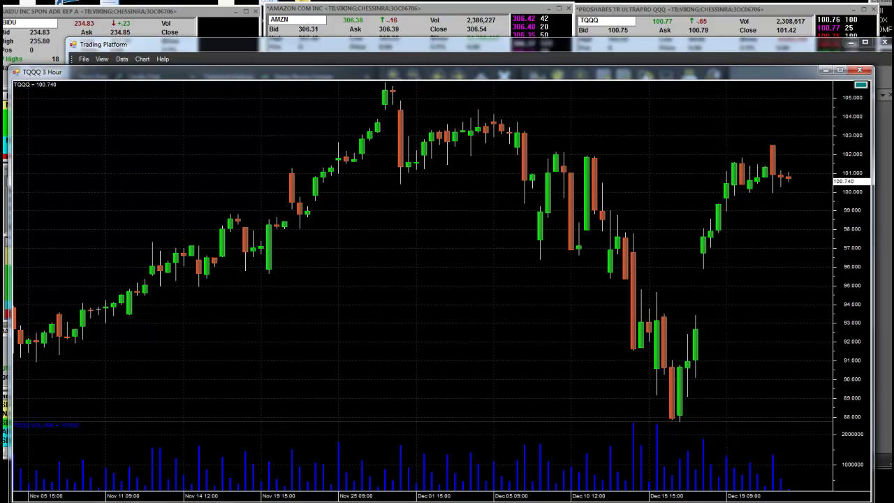
pyautogui.hotkey('ctrl', 'F4')
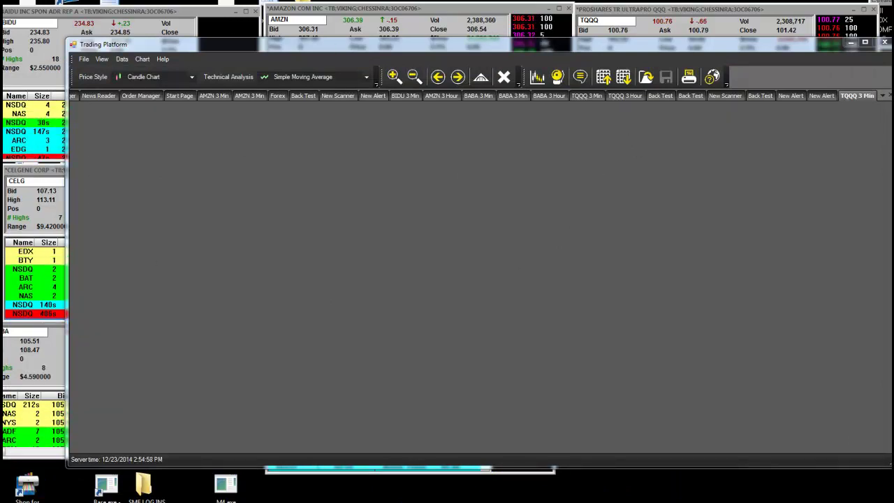
# Step: View the AMZN 3 Hour chart with its indicators, then bring the main platform window forward
pyautogui.click(441, 95)
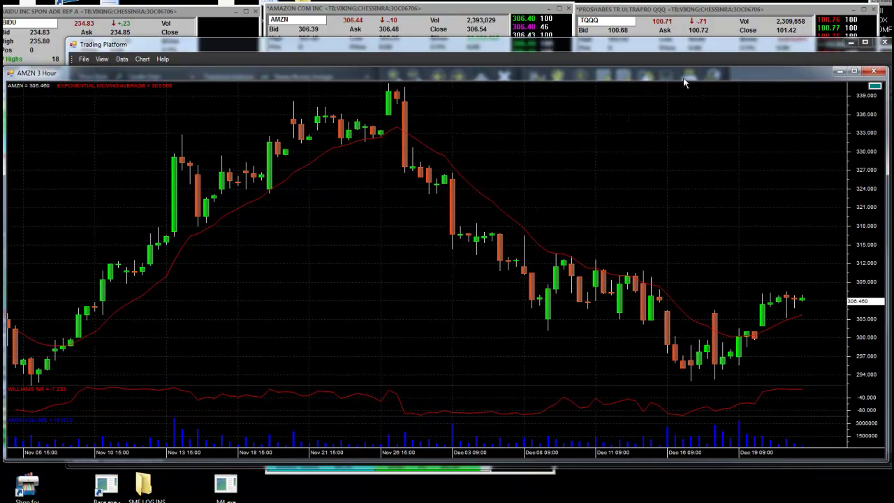
pyautogui.moveTo(682, 79); pyautogui.dragTo(689, 69)
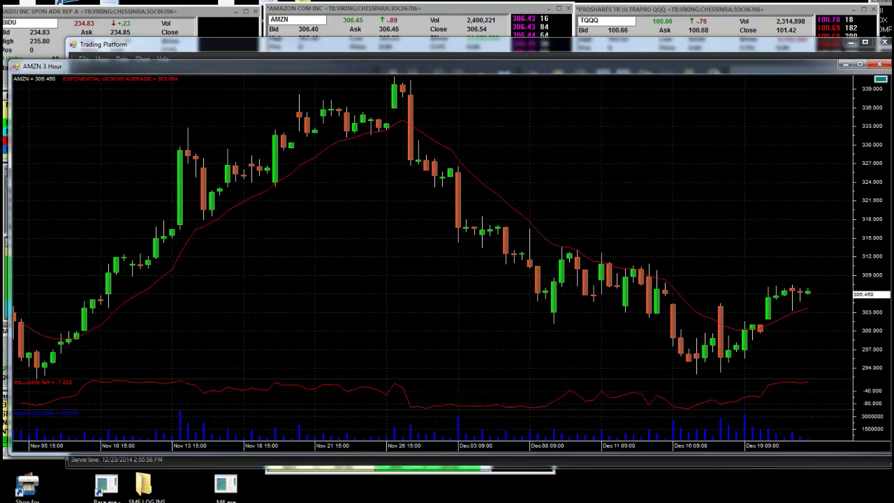
pyautogui.click(417, 67)
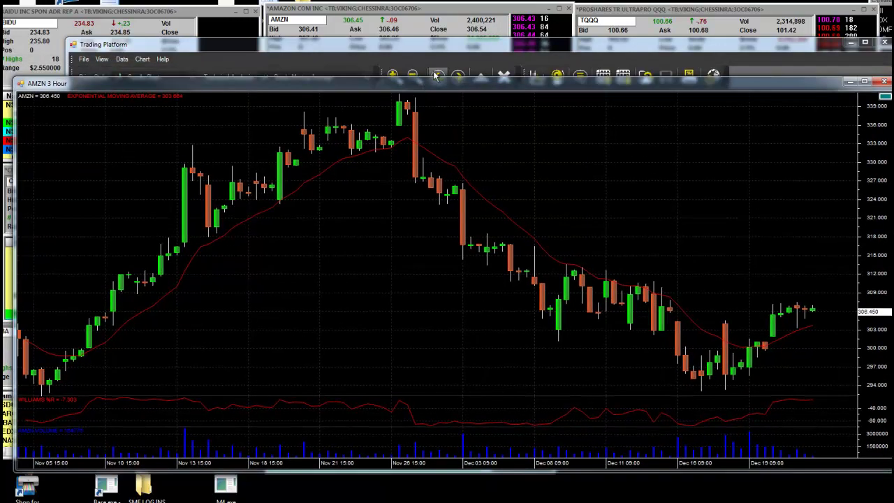
pyautogui.click(439, 50)
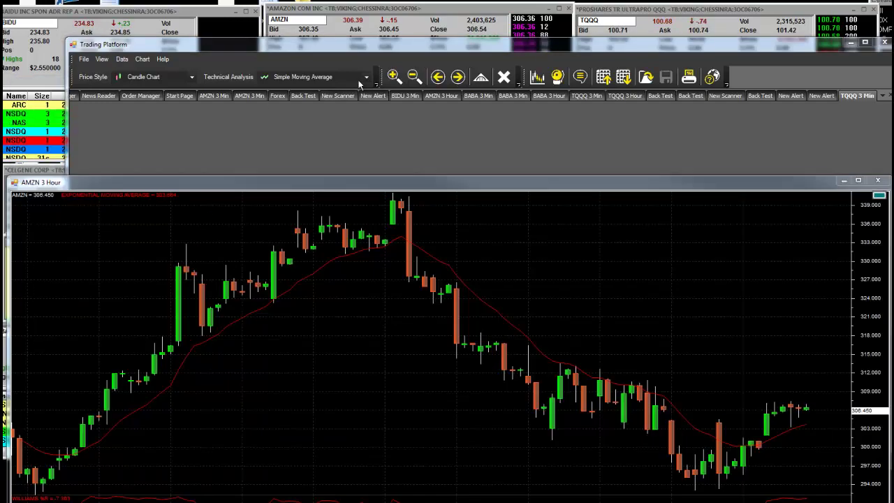
# Step: Change the Technical Analysis indicator from Simple Moving Average to Ultimate Oscillator
pyautogui.click(367, 78)
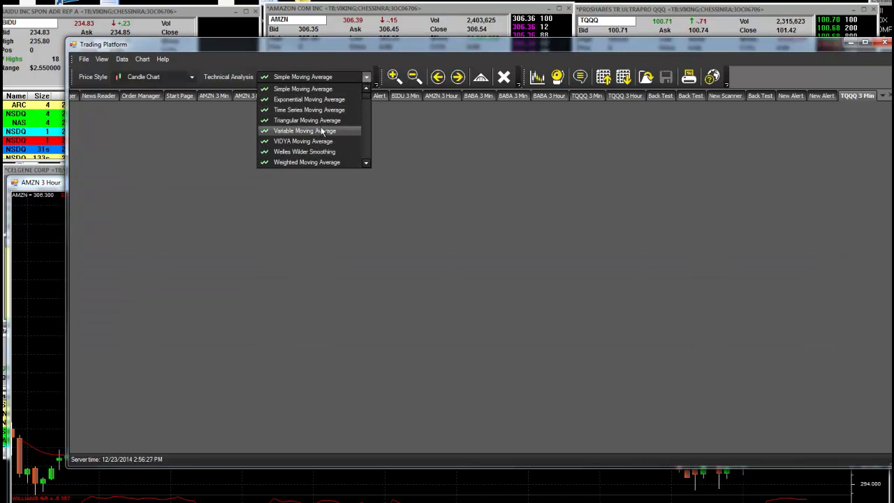
pyautogui.click(366, 163)
pyautogui.click(365, 164)
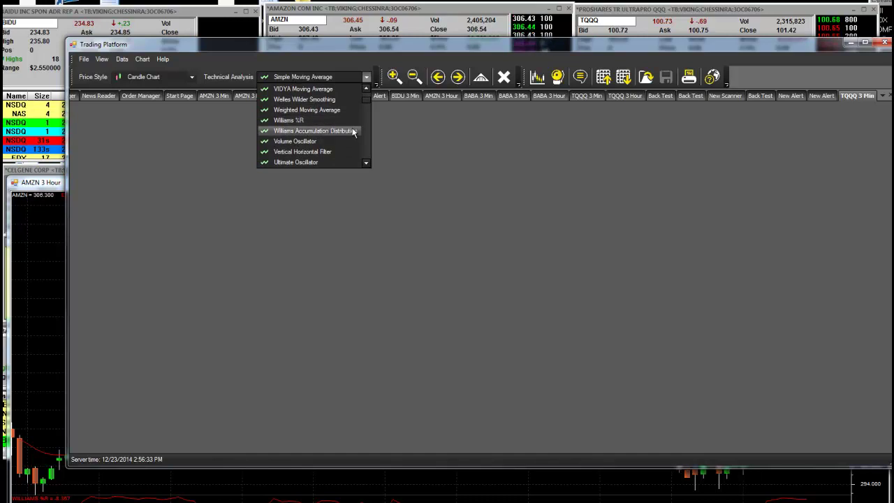
pyautogui.click(366, 163)
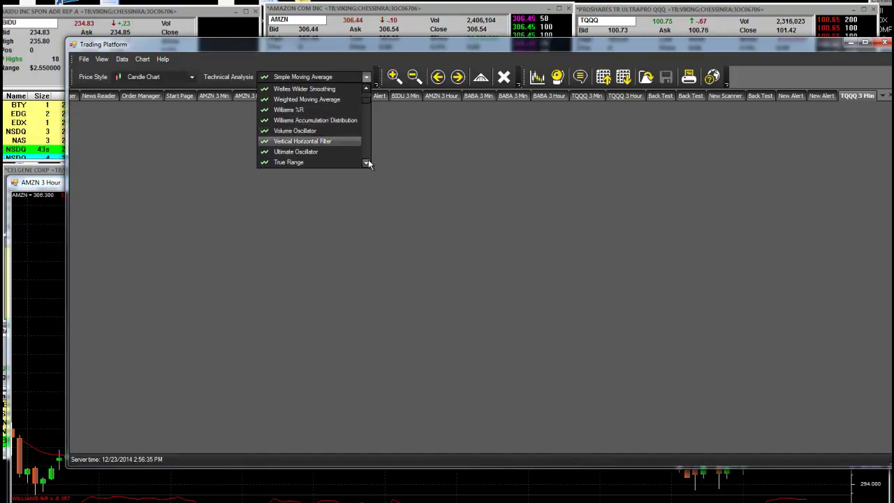
pyautogui.click(309, 152)
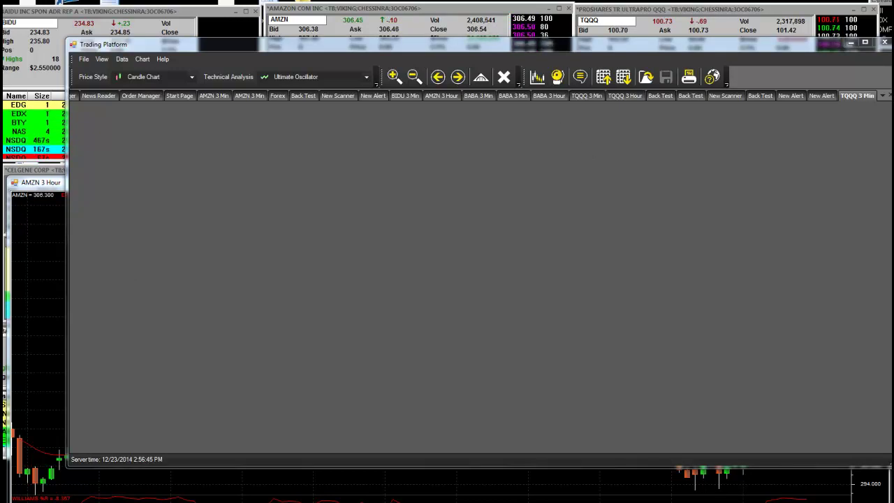
# Step: Bring the AMZN 3 Hour candle chart back over the workspace
pyautogui.click(441, 95)
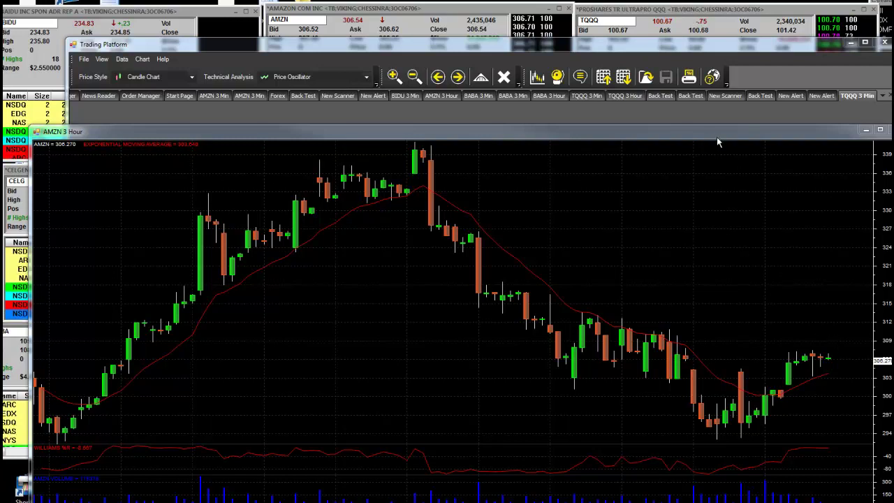
pyautogui.moveTo(714, 132); pyautogui.dragTo(713, 119)
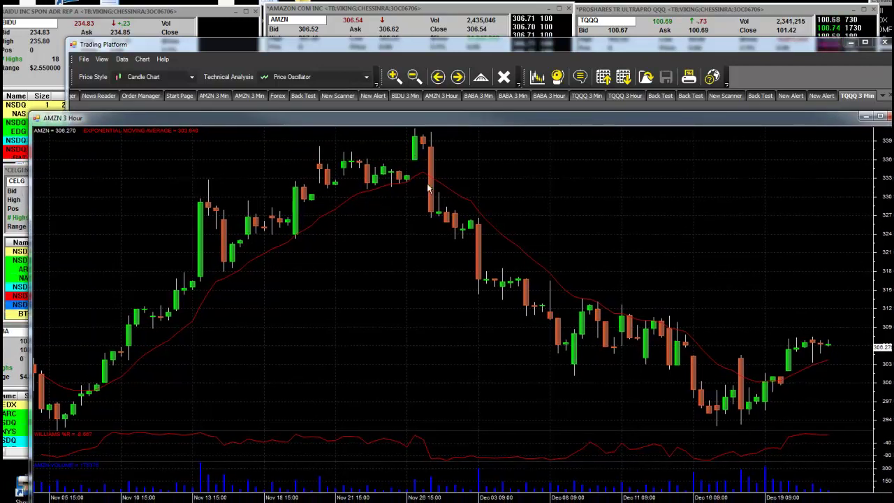